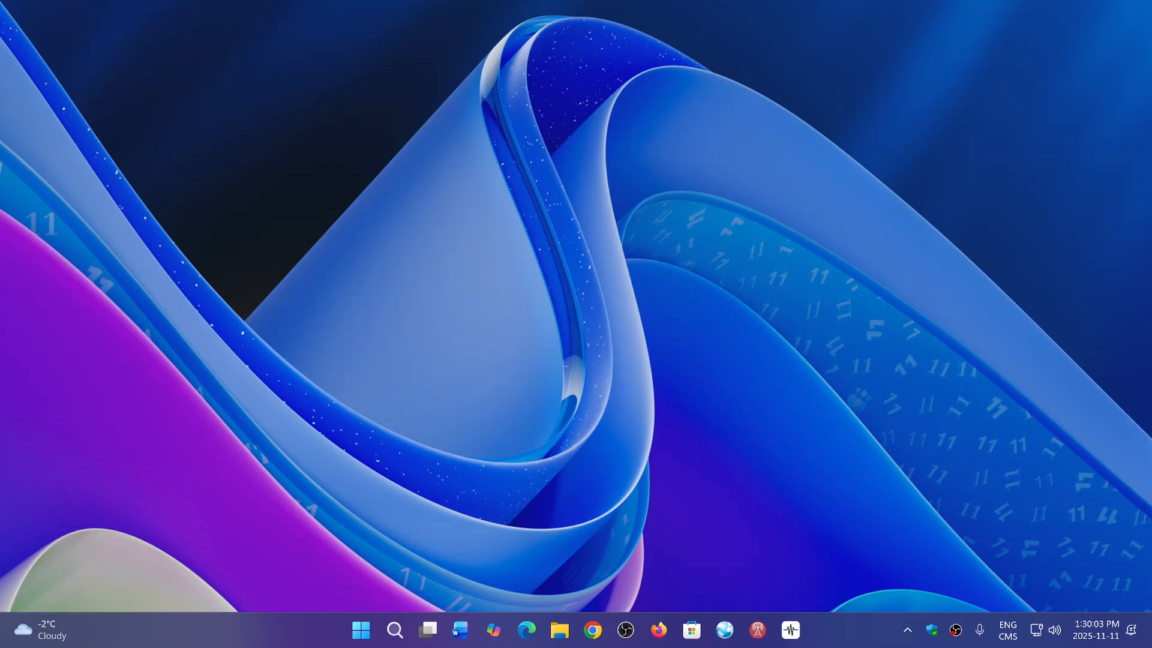
# Bring up the Start menu from the taskbar.
pyautogui.click(360, 631)
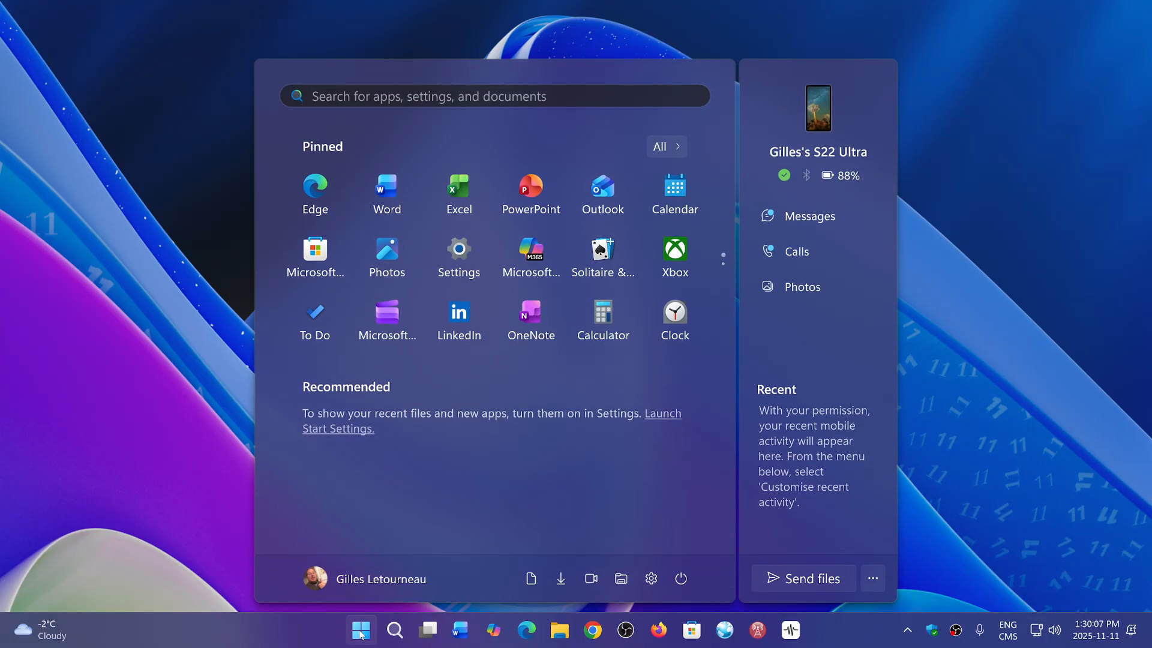
# Launch Settings from the pinned apps and go to the Windows Update page.
pyautogui.click(464, 255)
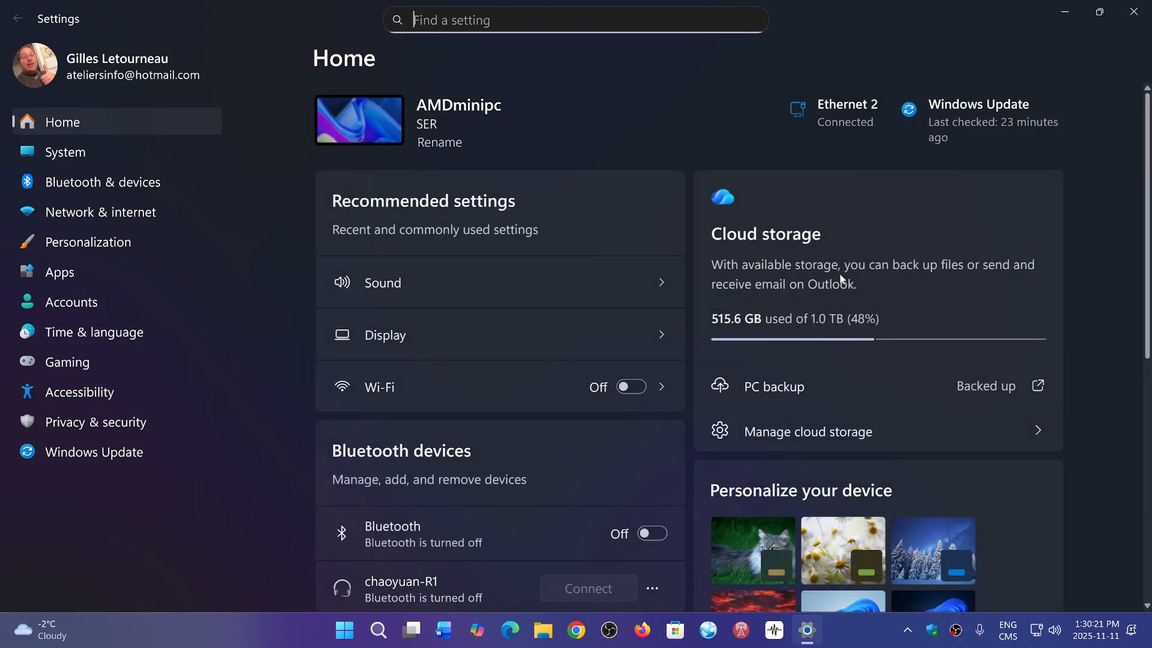
pyautogui.click(136, 450)
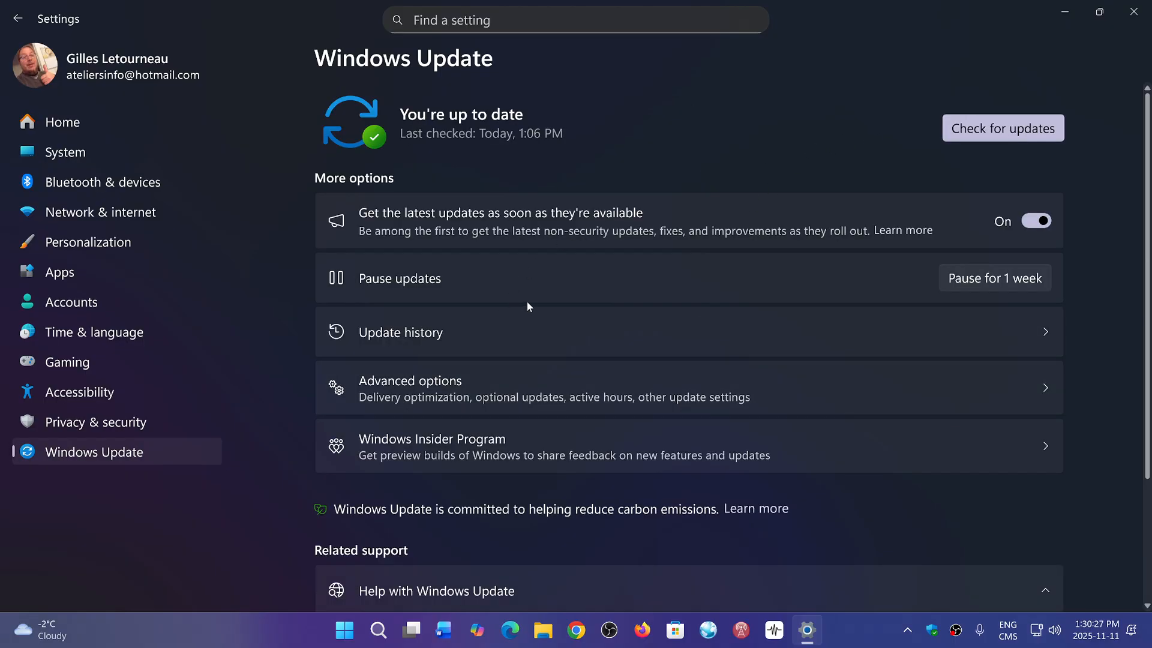
# Show Update history with the November 2025 security and .NET 8.0.22 updates installed.
pyautogui.click(625, 331)
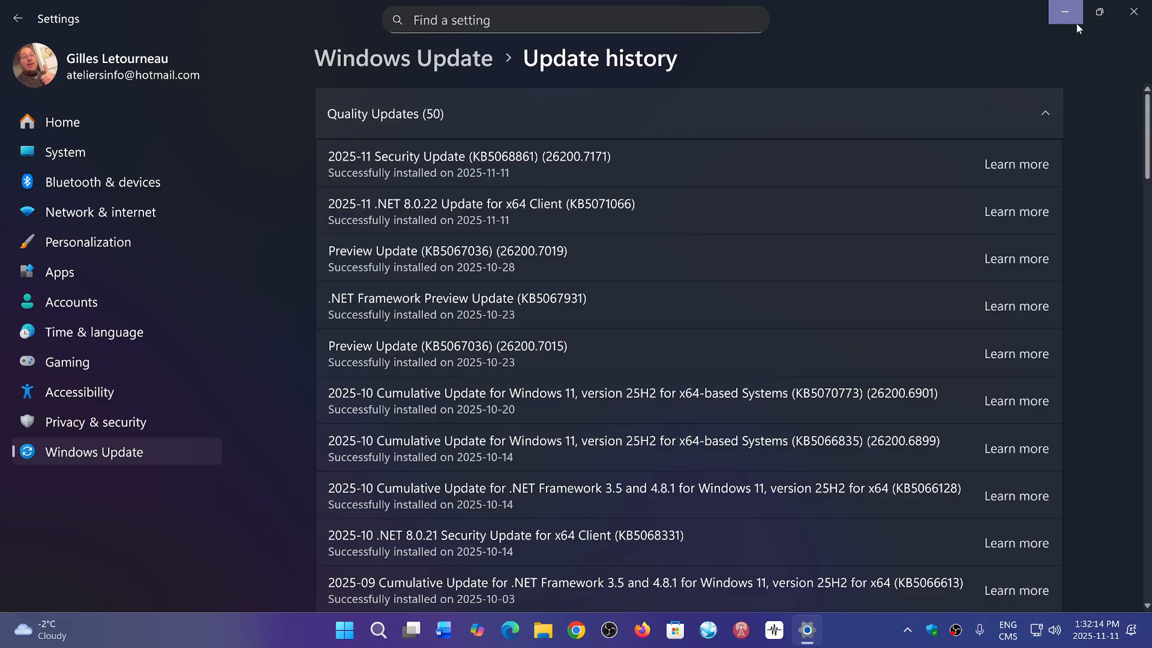
# Close the Settings window and reopen the Start menu.
pyautogui.click(1134, 11)
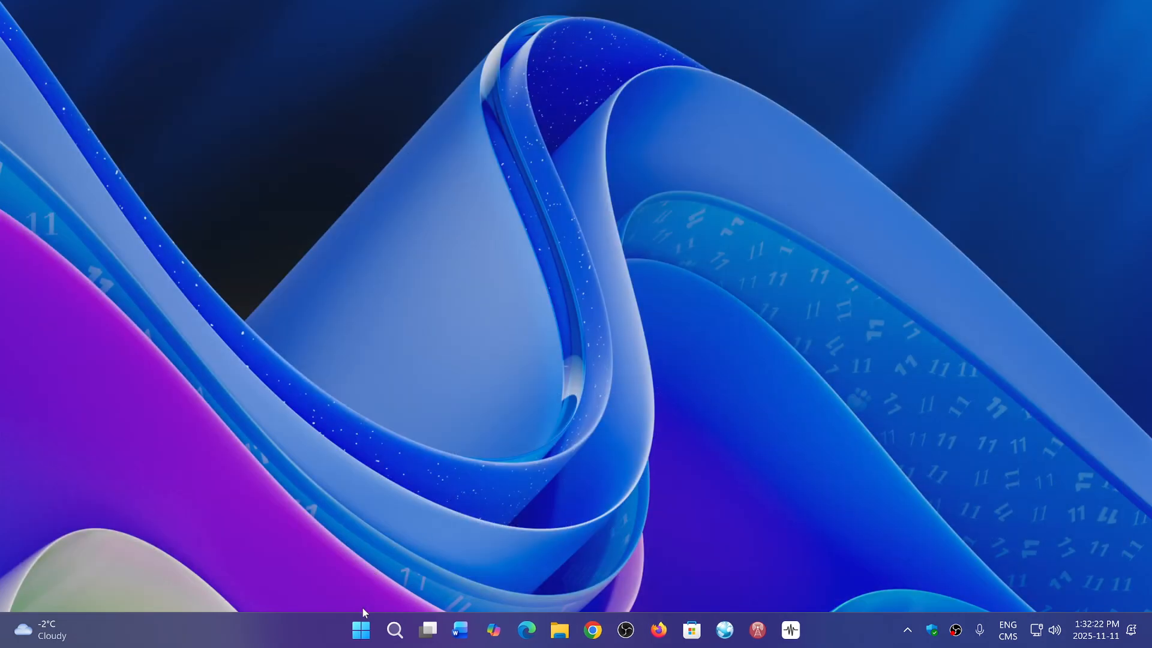
pyautogui.click(360, 632)
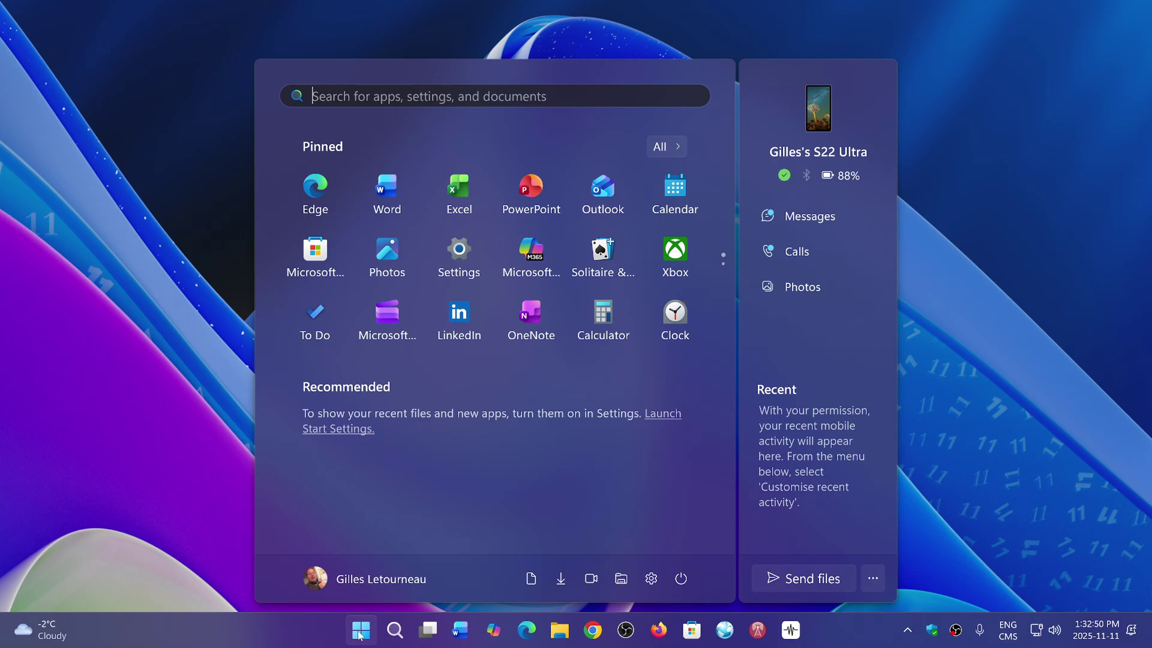
# Dismiss the Start menu to return to the empty desktop.
pyautogui.click(1019, 324)
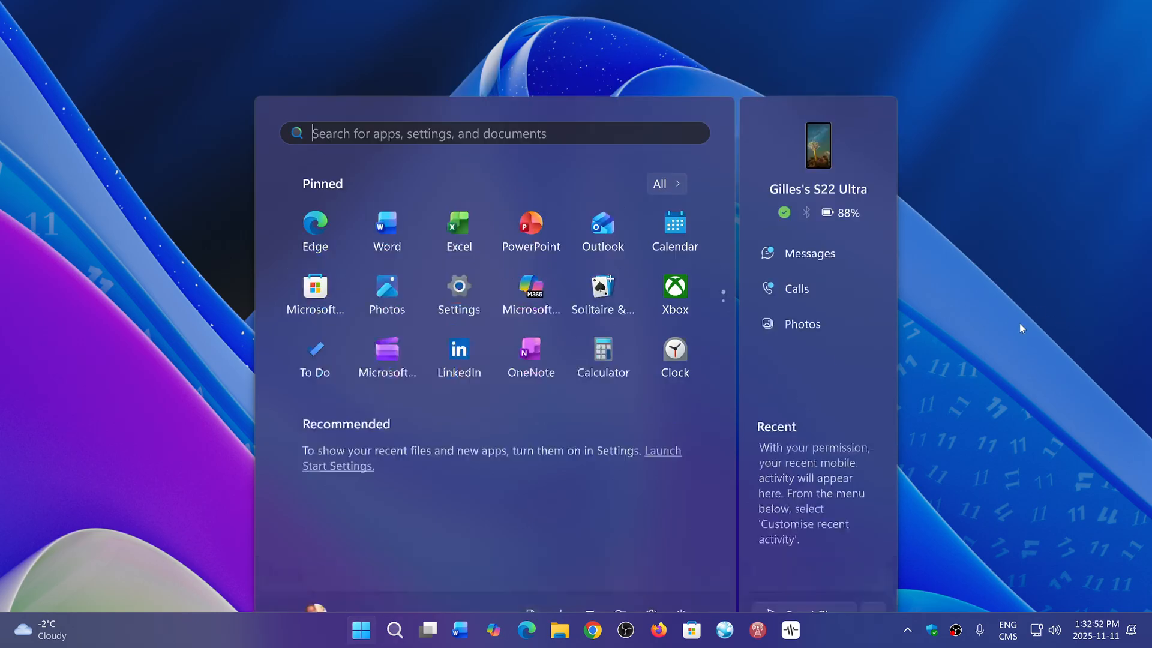